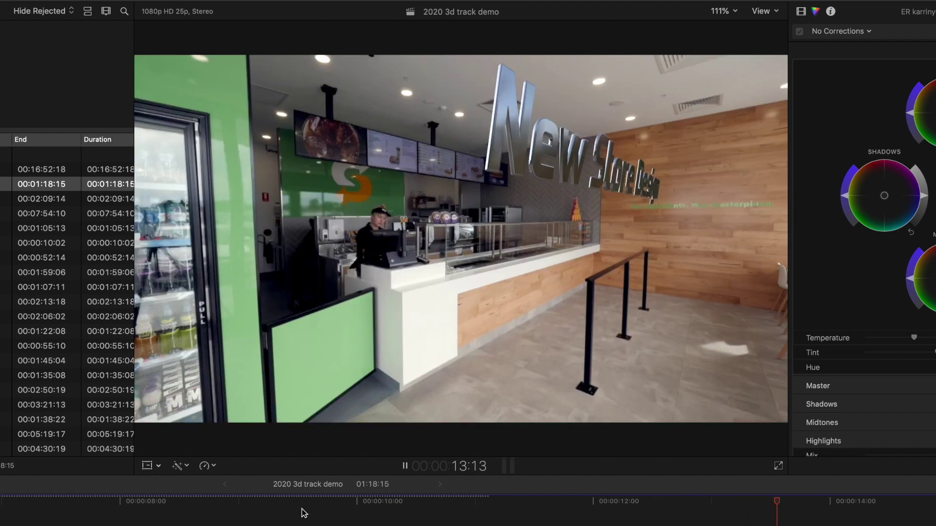
- Play through the demo reel shots, then zoom the timeline in on the living room clip
key(space)
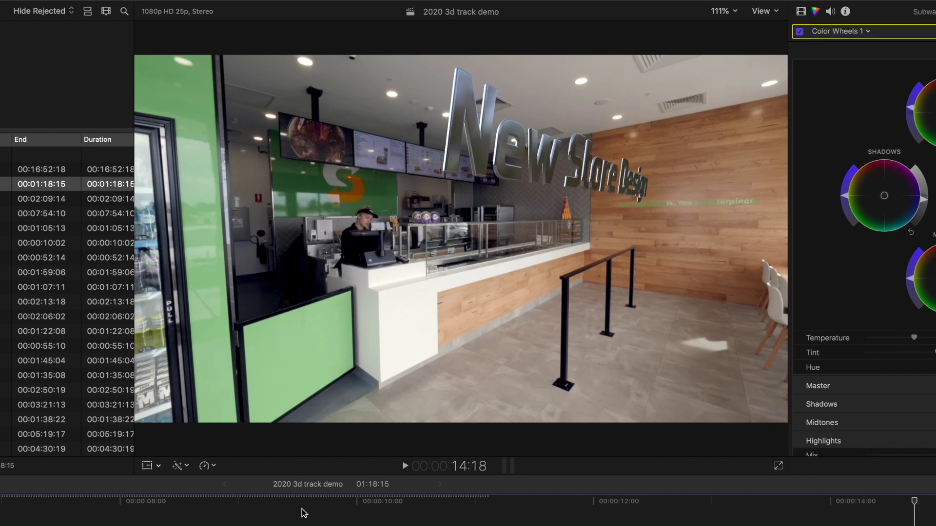
key(space)
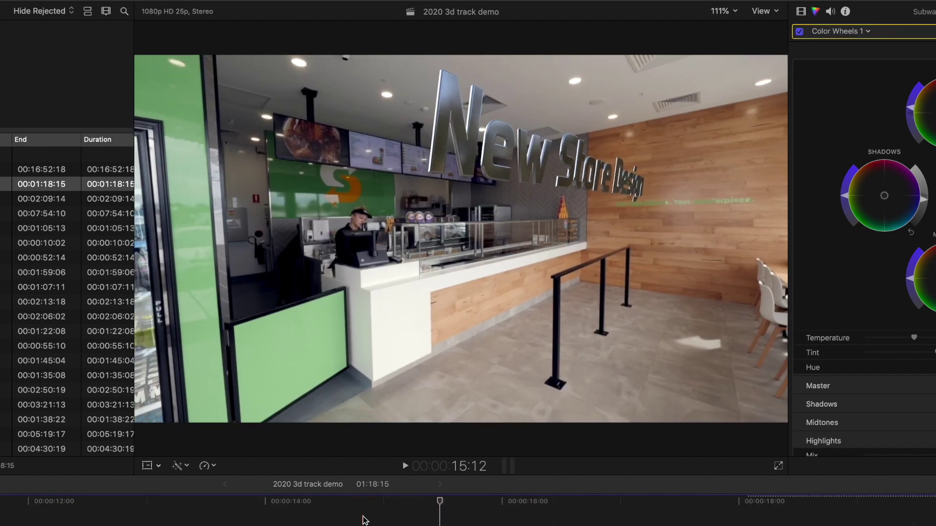
scroll(362, 520, right, 5)
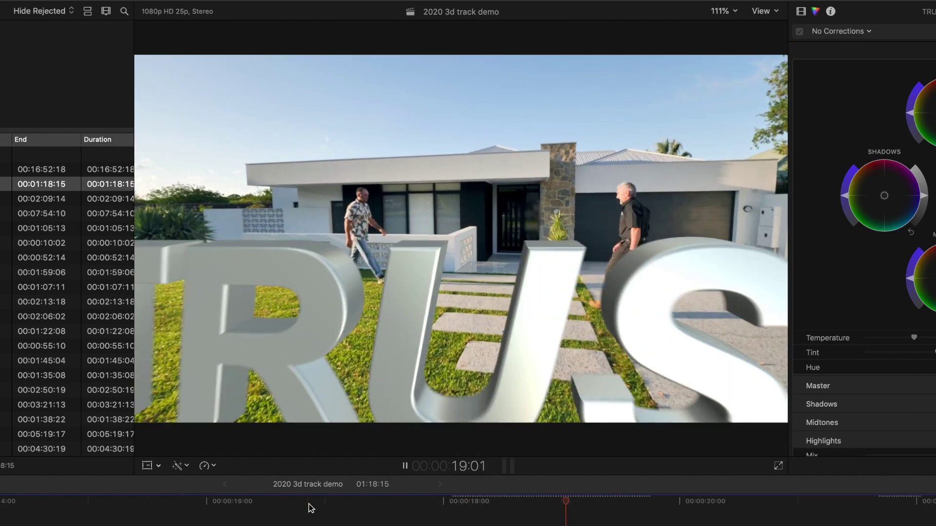
key(space)
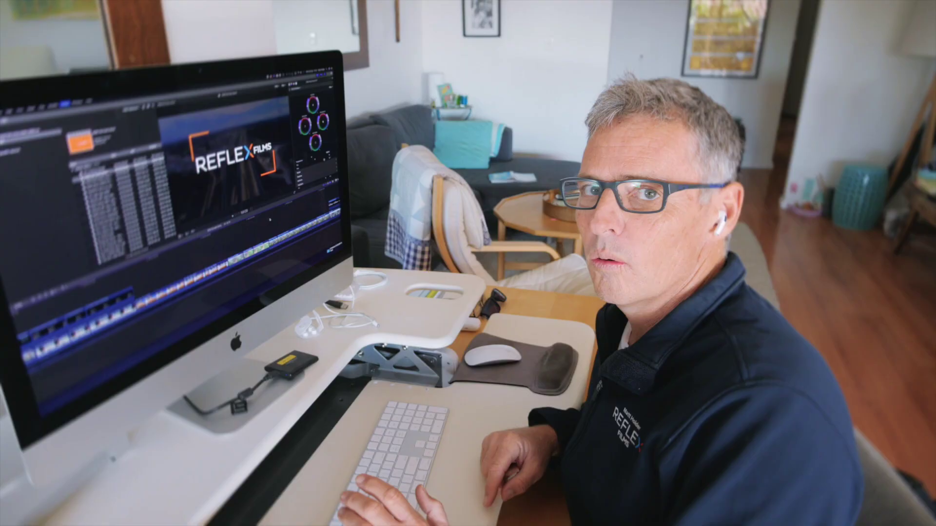
key(super+equal)
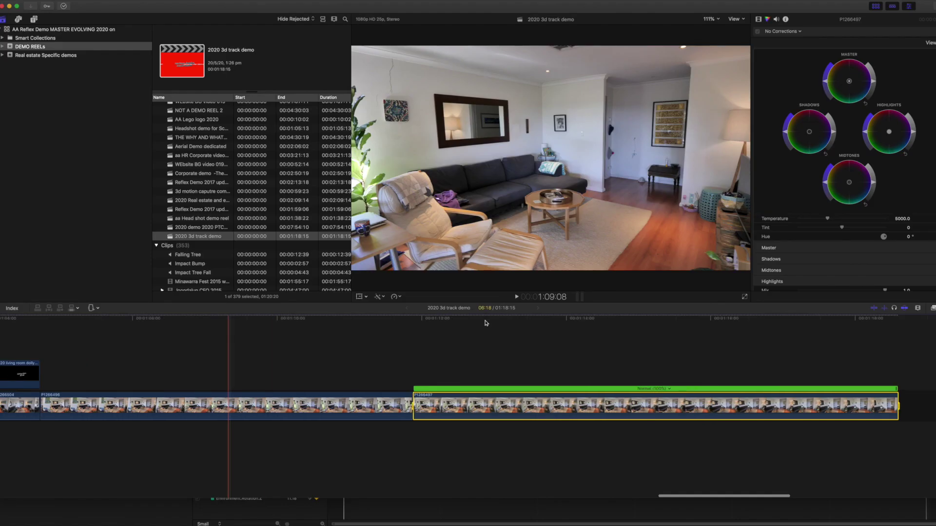
- Jump into the living room push-in clip on the Final Cut Pro timeline and scrub through it
click(485, 323)
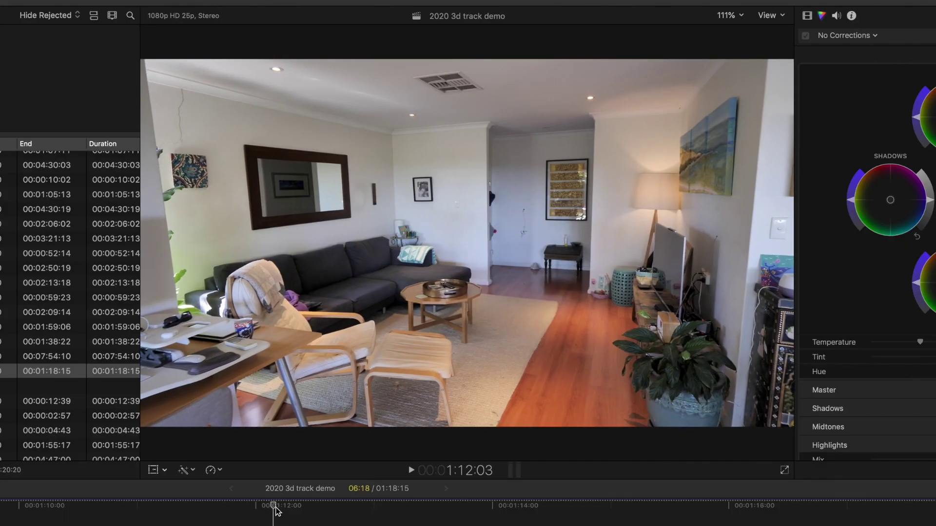
mouse_move(272, 507)
mouse_down()
mouse_move(345, 520)
mouse_move(930, 509)
mouse_move(539, 511)
mouse_move(339, 525)
mouse_move(922, 510)
mouse_move(266, 511)
mouse_up()
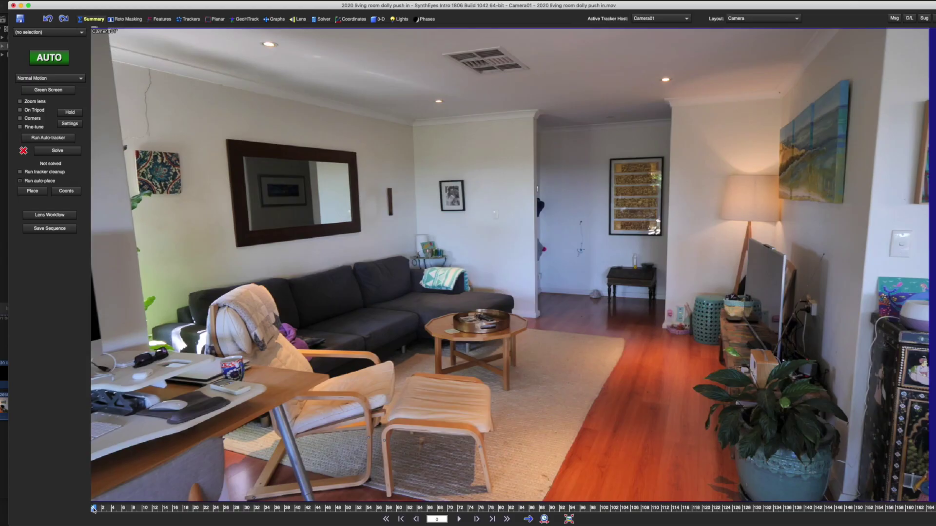
- Play the living room shot through in SynthEyes, then bring up the Features room controls
key(space)
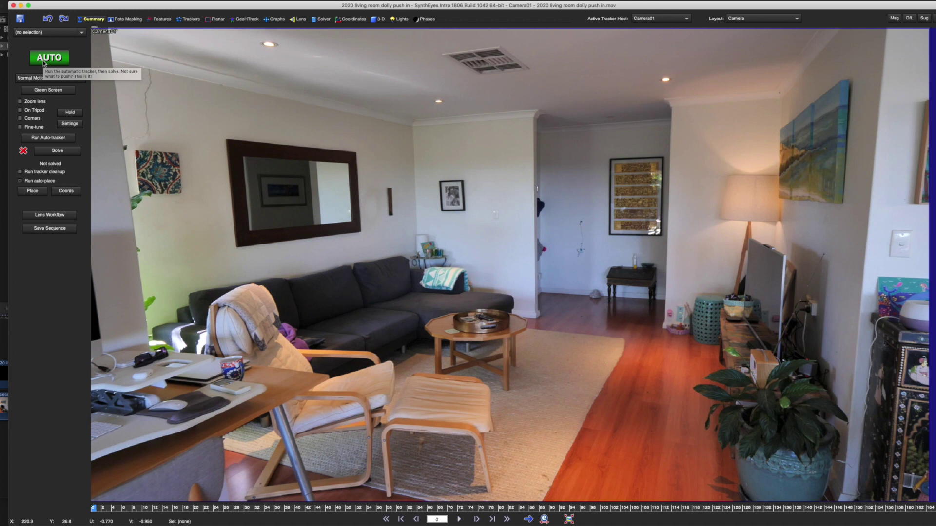
click(160, 20)
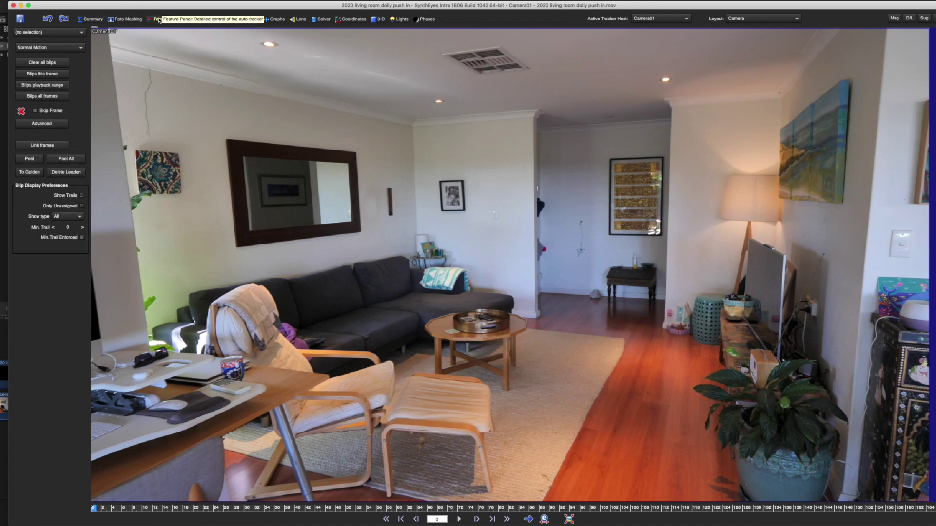
- Set Advanced Feature Control's Maximum Tracker Count to 40, then return to the Summary room
click(42, 124)
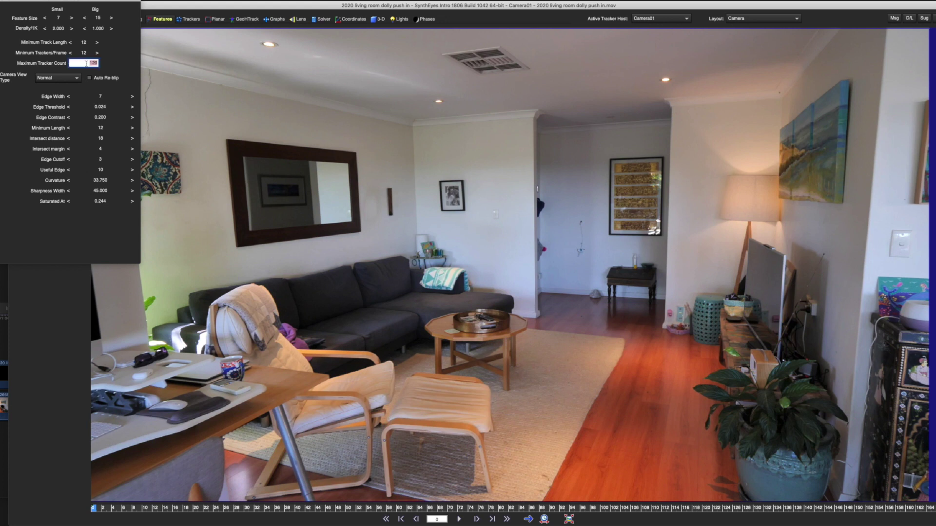
click(131, 96)
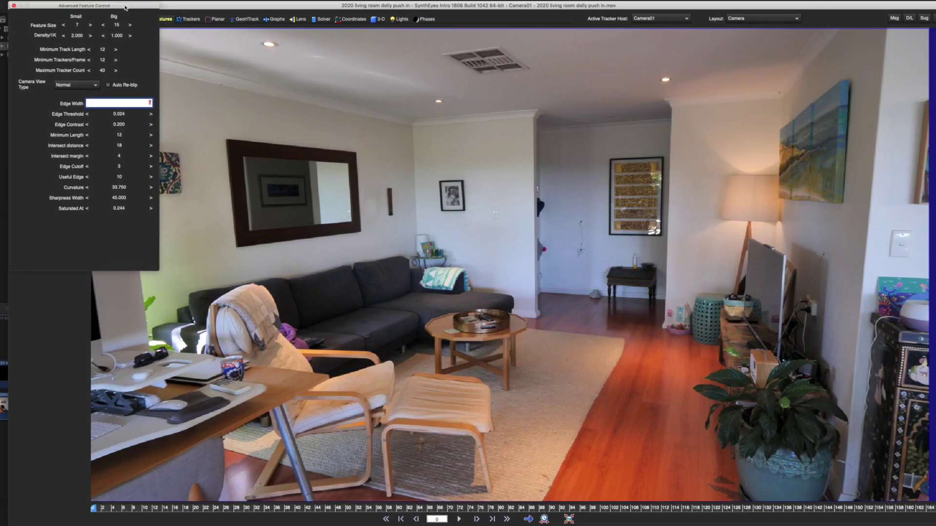
click(13, 6)
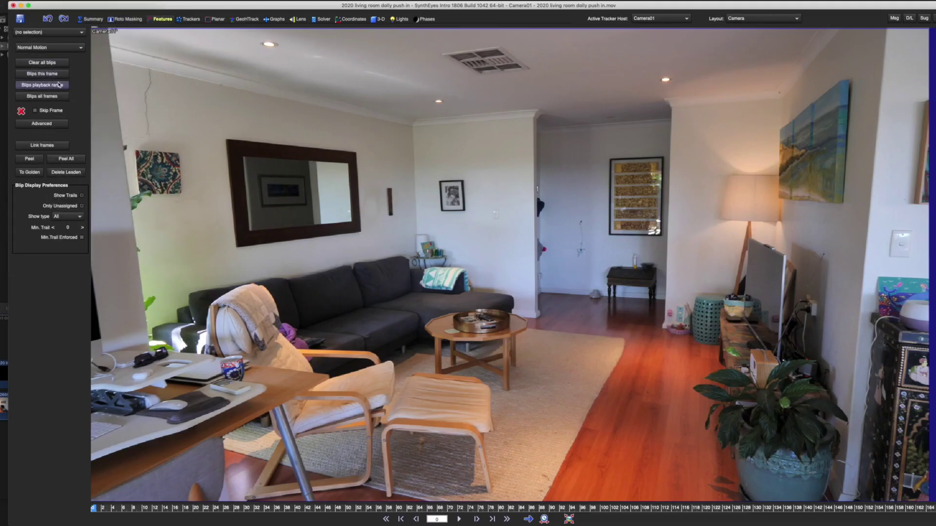
click(98, 20)
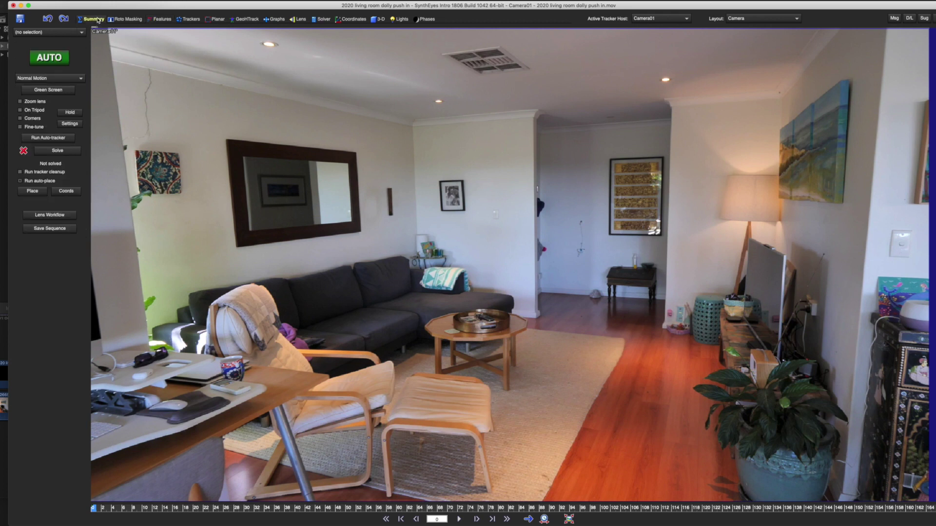
- Run the AUTO track and solve, accept the result, and review trackers from the first frame
click(49, 58)
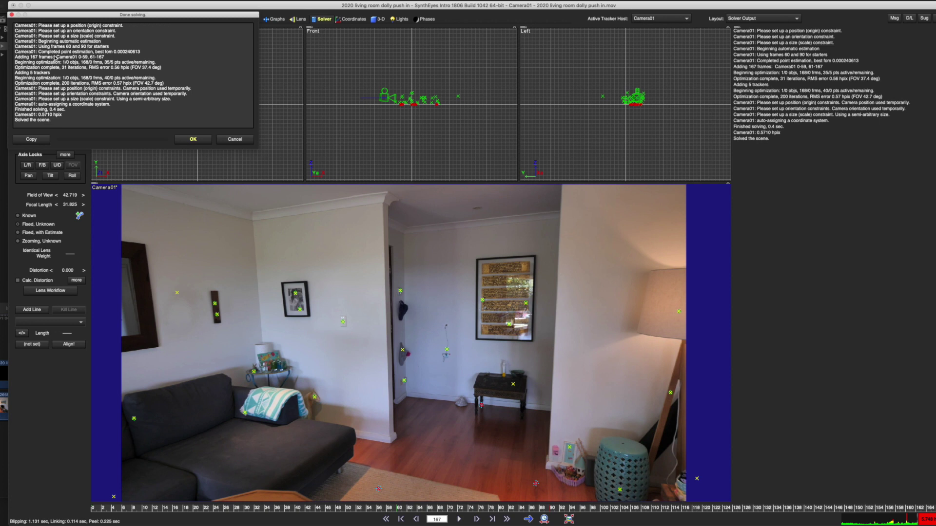
click(192, 140)
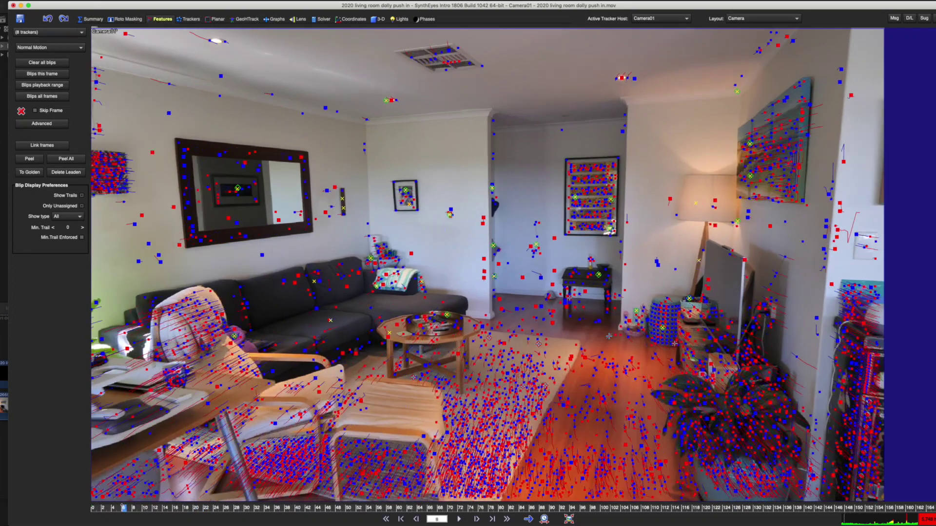
key(Left)
key(Left)
key(Left)
key(Left)
key(Left)
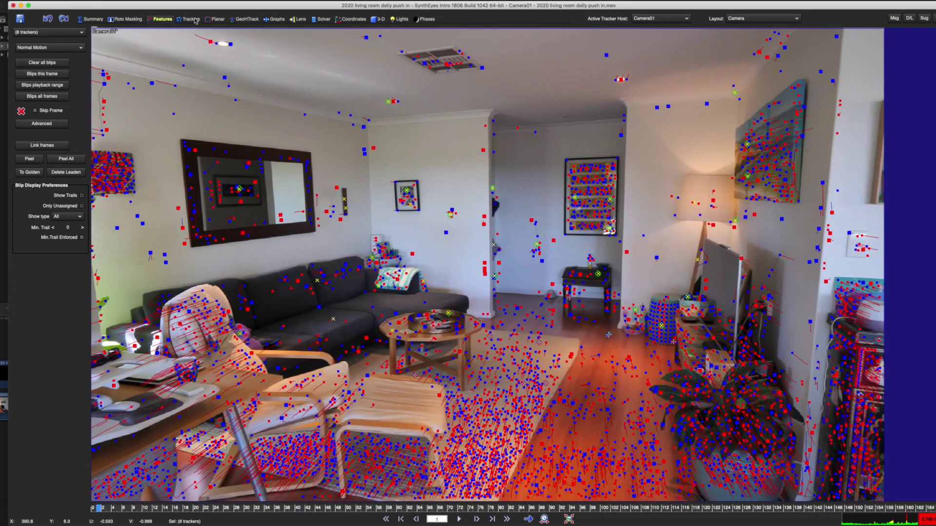
click(190, 19)
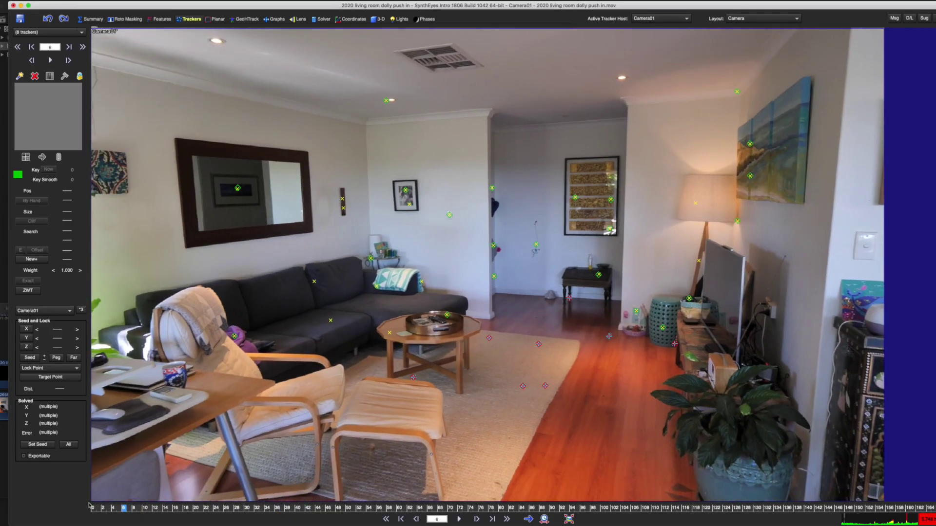
drag(89, 505, 442, 523)
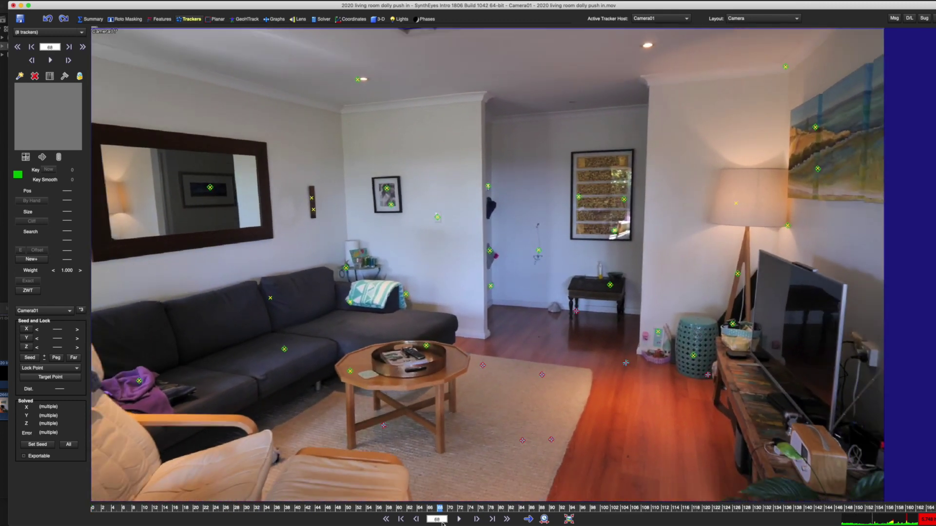
click(615, 231)
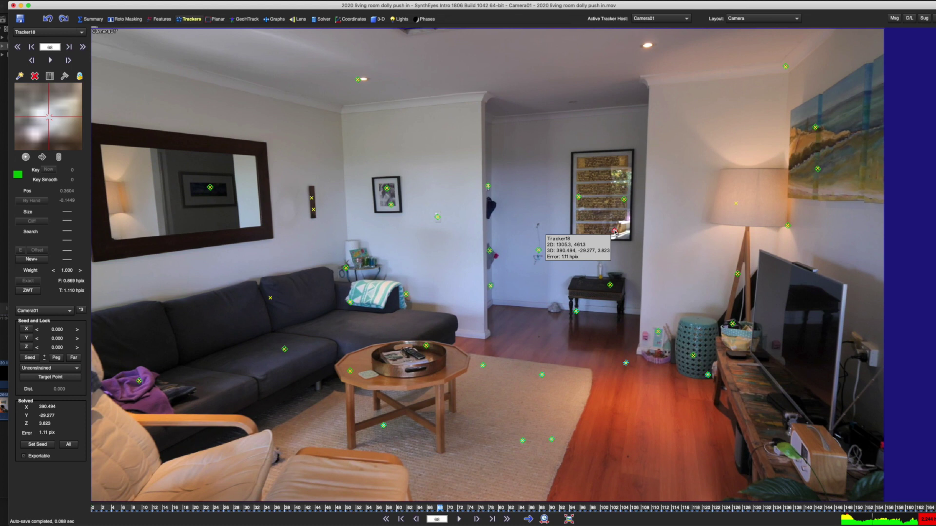
key(Delete)
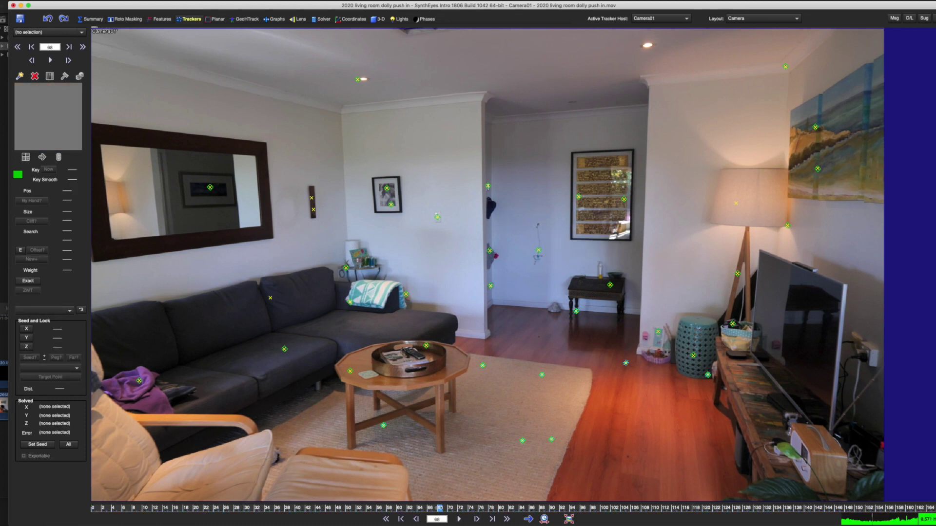
drag(438, 510, 373, 494)
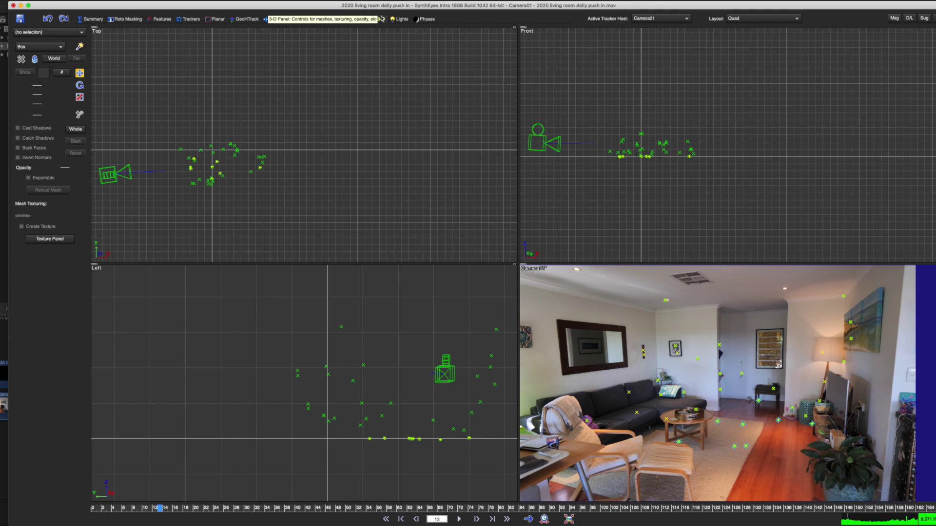
- On frame 85, lock Tracker29 at X 20, Y 0, Z 0 and re-solve with the new coordinate system
drag(419, 509, 342, 502)
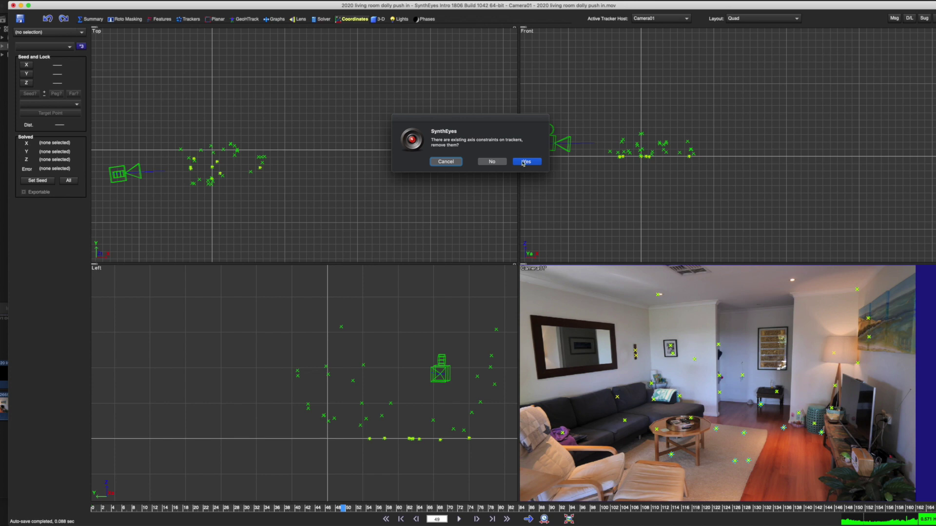
click(492, 161)
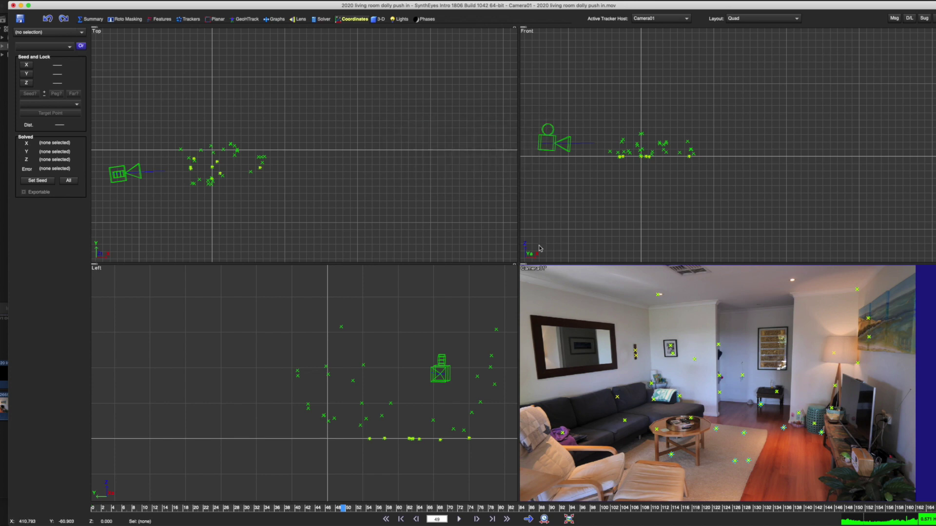
mouse_move(669, 454)
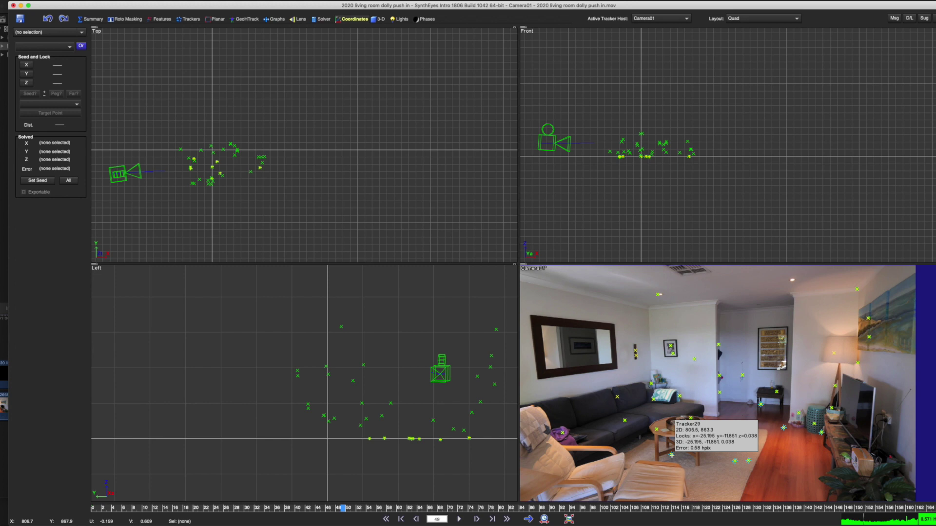
click(671, 454)
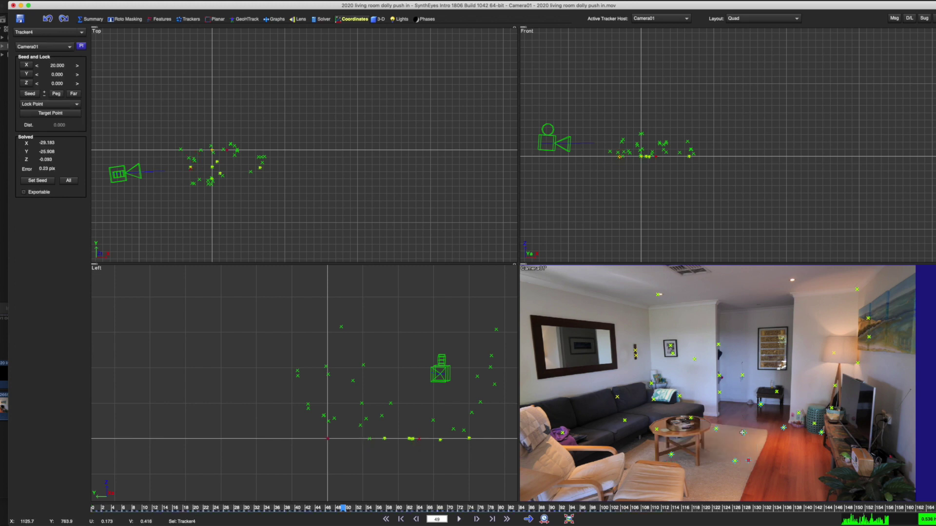
click(743, 433)
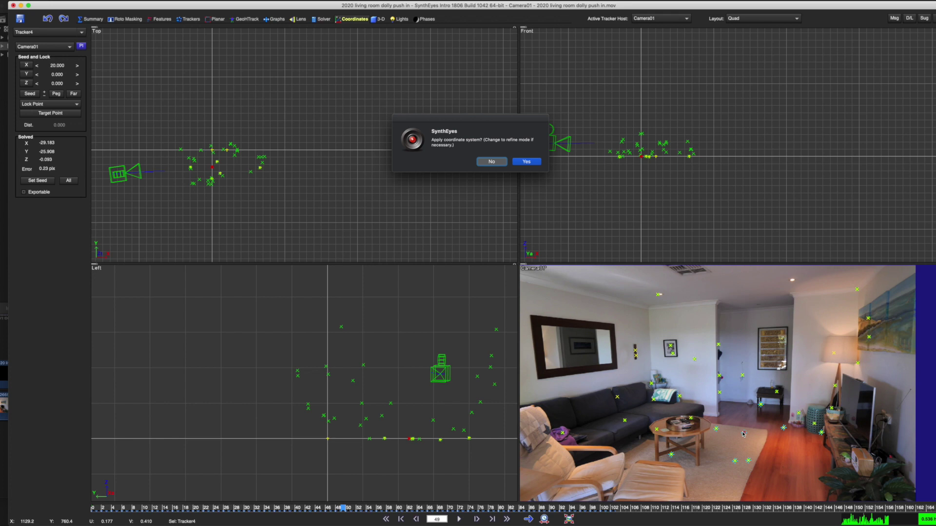
click(527, 161)
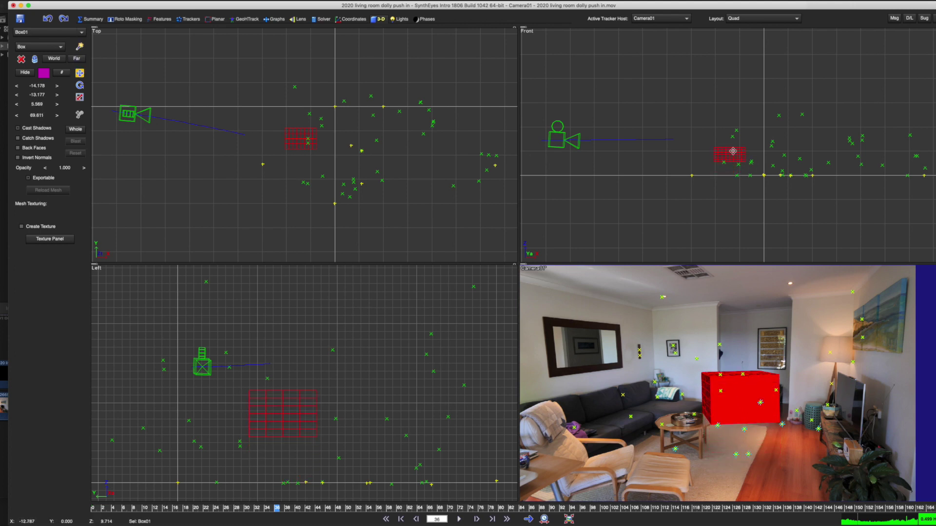
- Play and scrub the shot from frame 74 to confirm the red box stays on the floor
key(space)
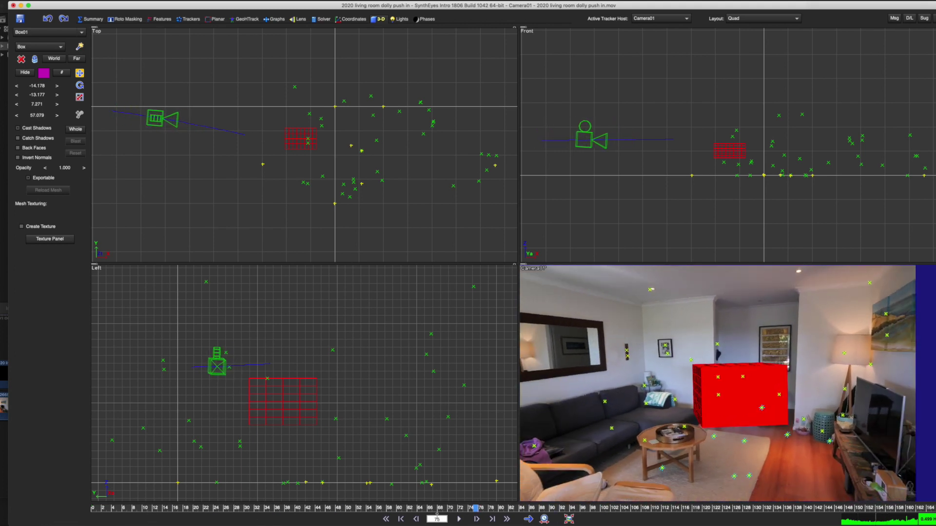
click(466, 508)
drag(470, 508, 307, 522)
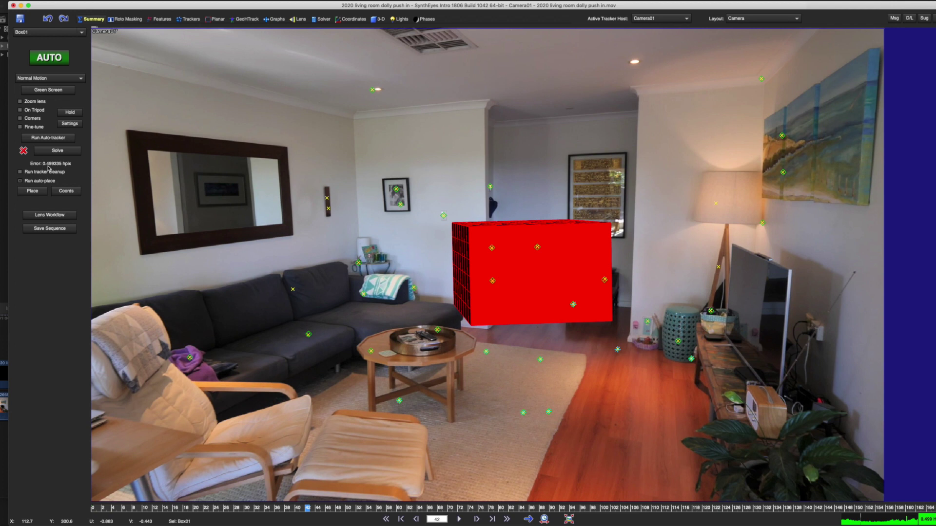
- Go back to an earlier frame and export the solve as a Motion 3 Camera file
drag(308, 511, 204, 511)
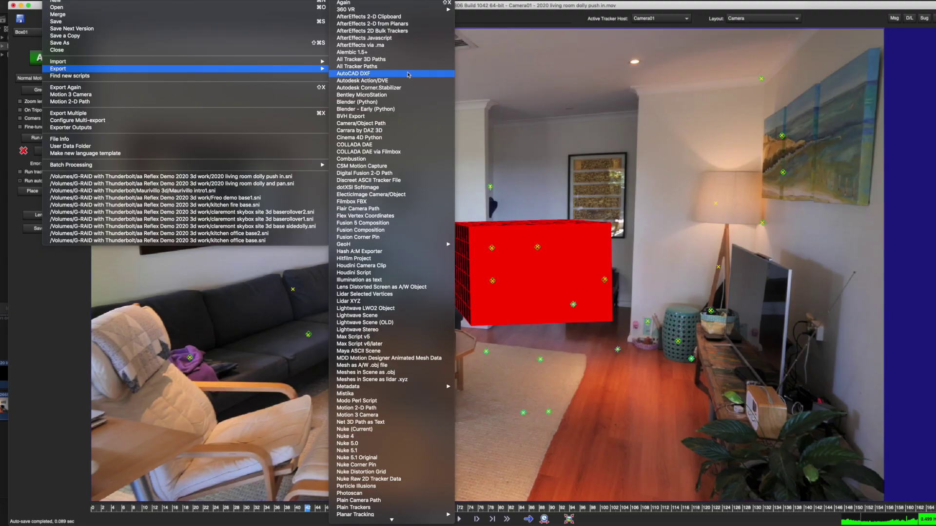
click(363, 415)
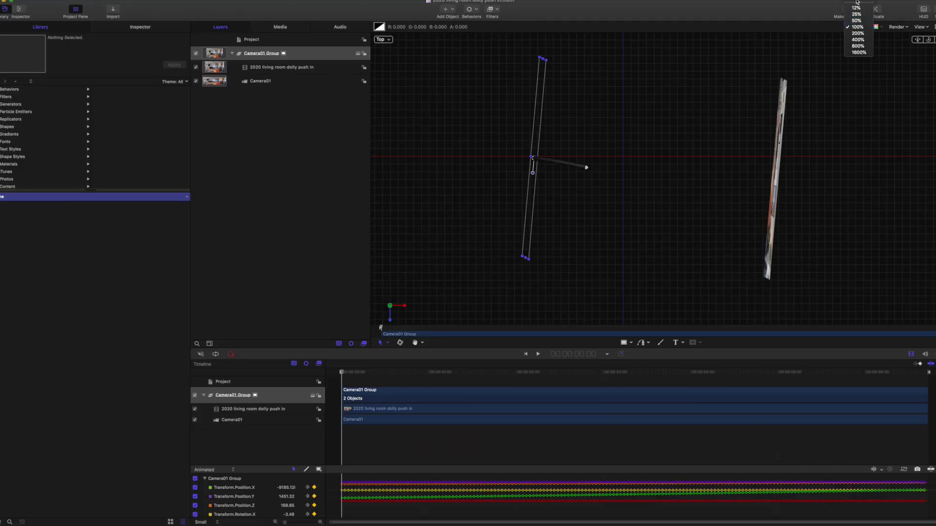
- Fit the scene in Motion's viewer and view it through the tracked Active Camera
click(857, 1)
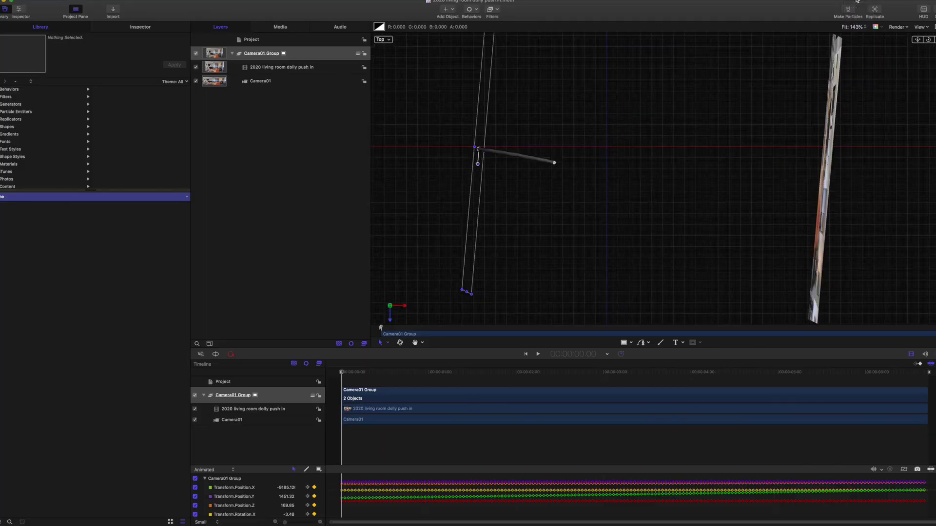
click(388, 41)
click(414, 43)
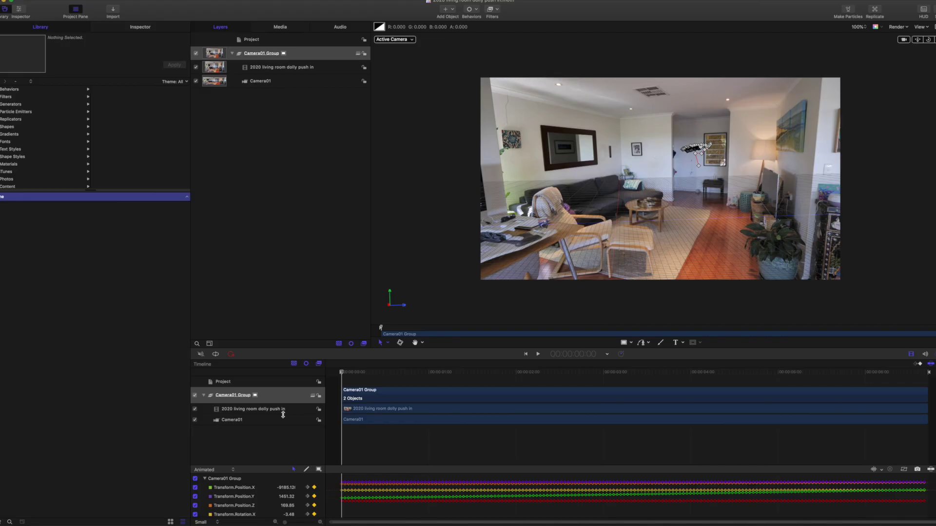
- Scrub through the shot to preview the camera move, then add a Text layer in the canvas
click(273, 384)
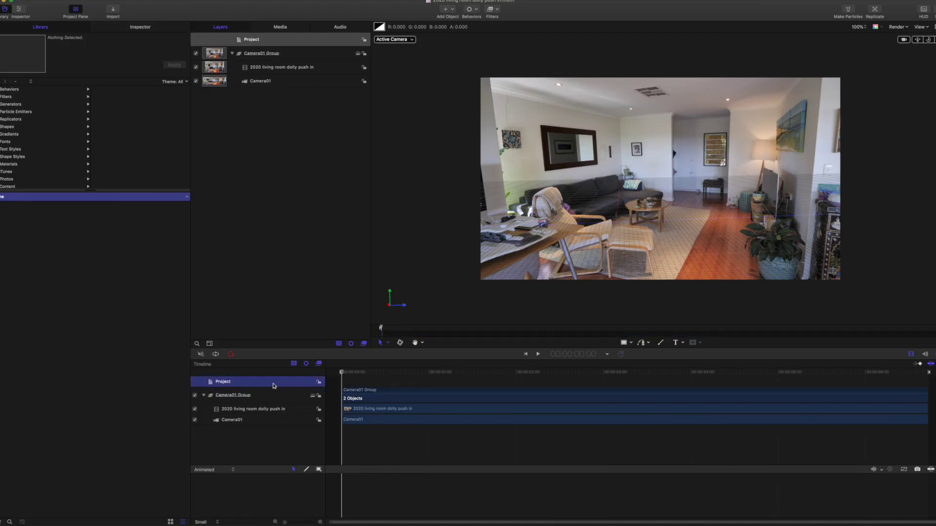
drag(354, 374, 461, 385)
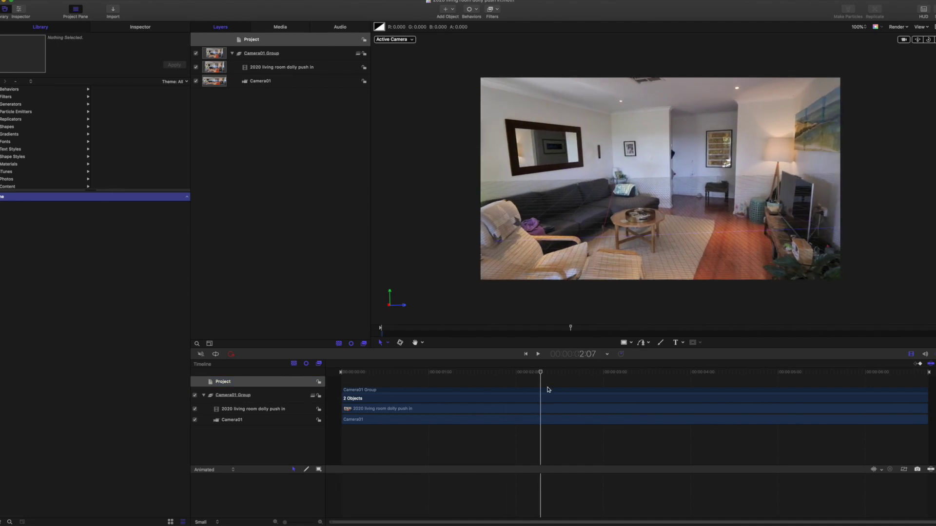
drag(547, 390, 788, 389)
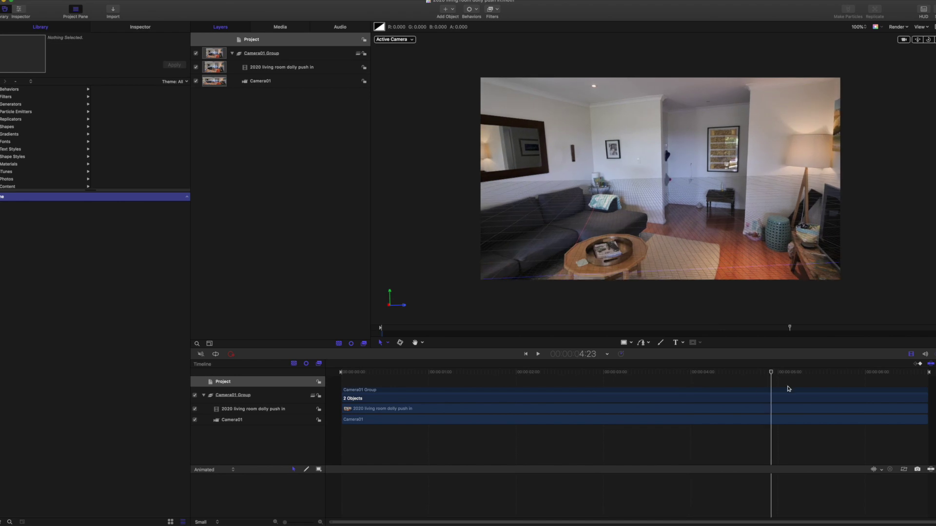
drag(876, 390, 752, 396)
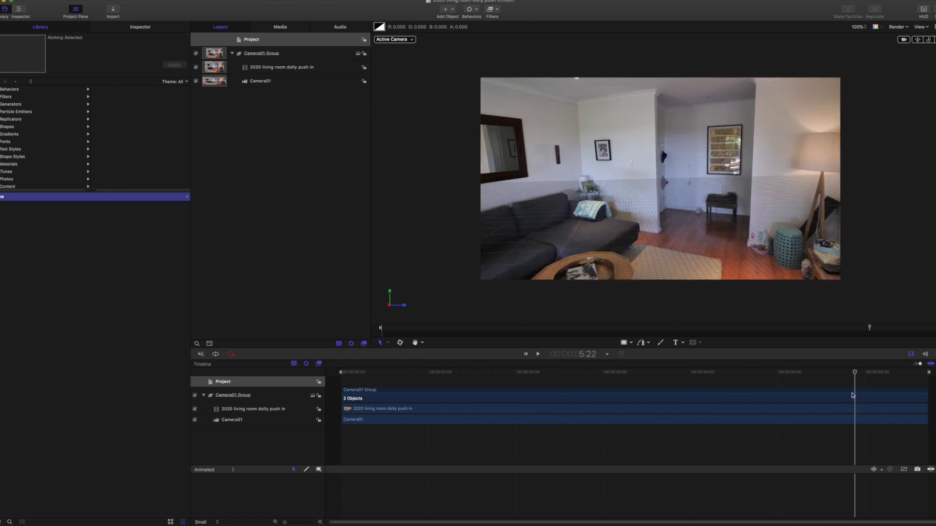
drag(852, 395, 349, 383)
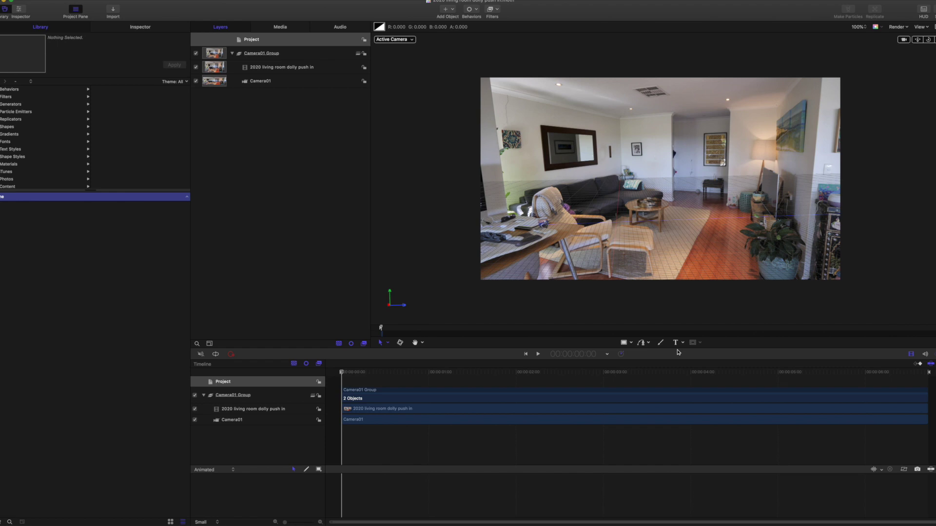
click(659, 179)
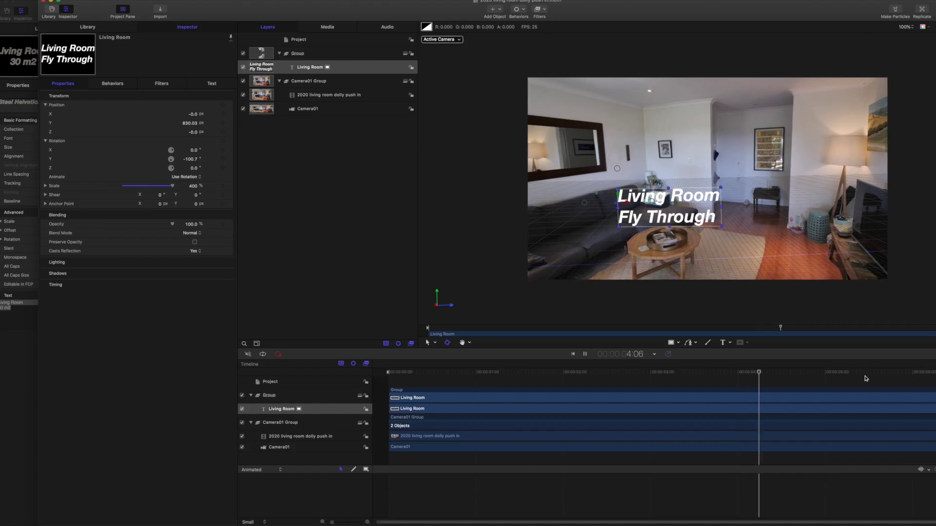
- Stop playback and bring the playhead back to 2:15 to check the floating title
key(space)
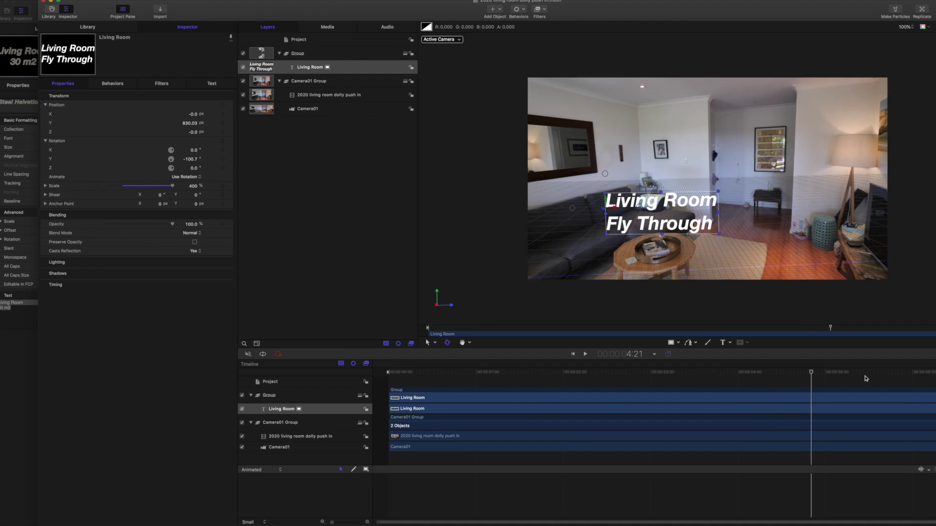
drag(845, 383, 615, 382)
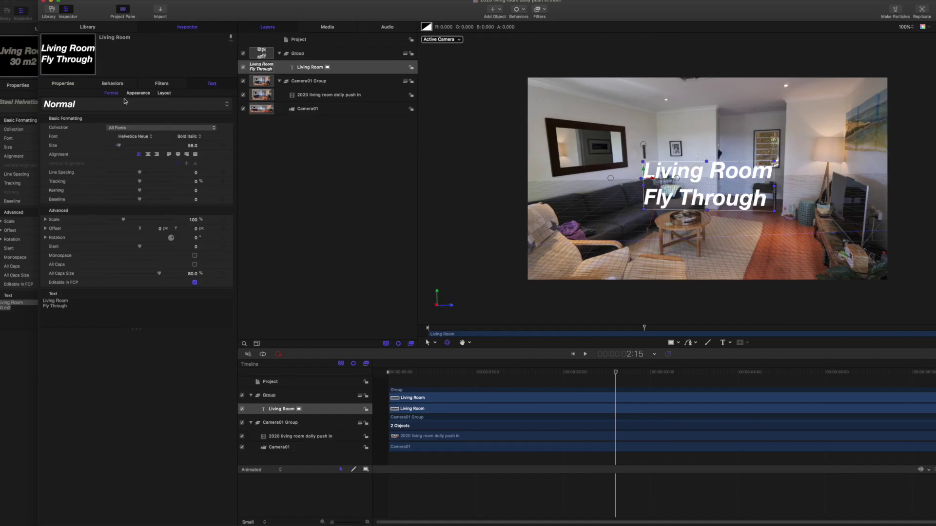
- Turn the 'Living Room Fly Through' title into 3D text (weight 1.89, front edge 1.33) and rotate it slightly
click(137, 93)
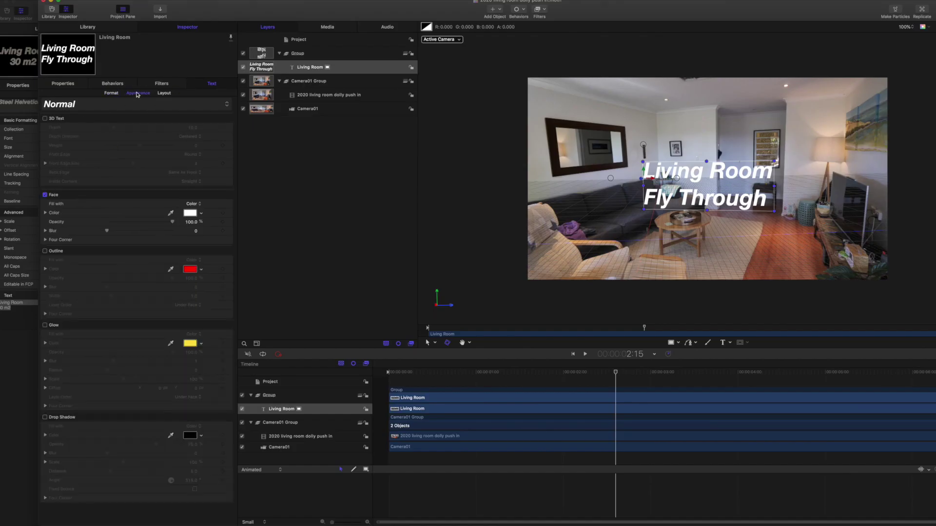
click(45, 118)
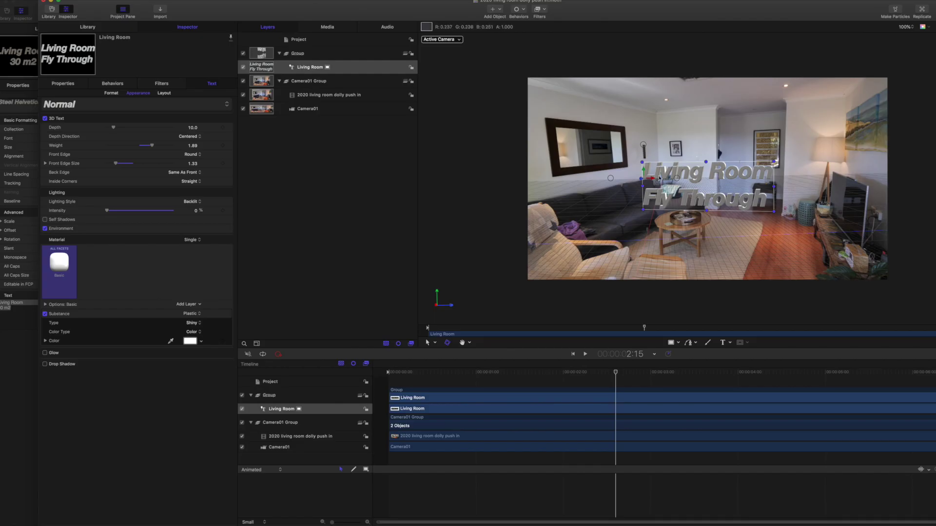
drag(643, 145, 643, 145)
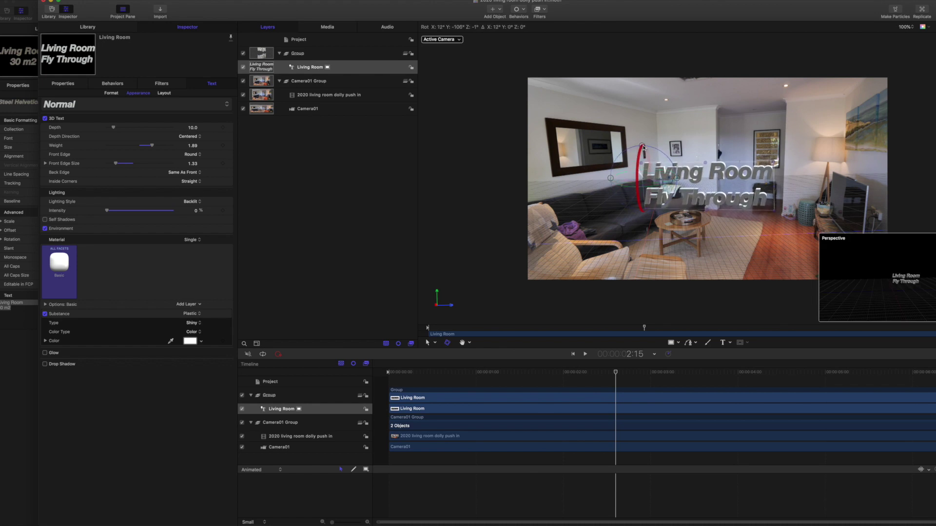
drag(644, 147, 643, 146)
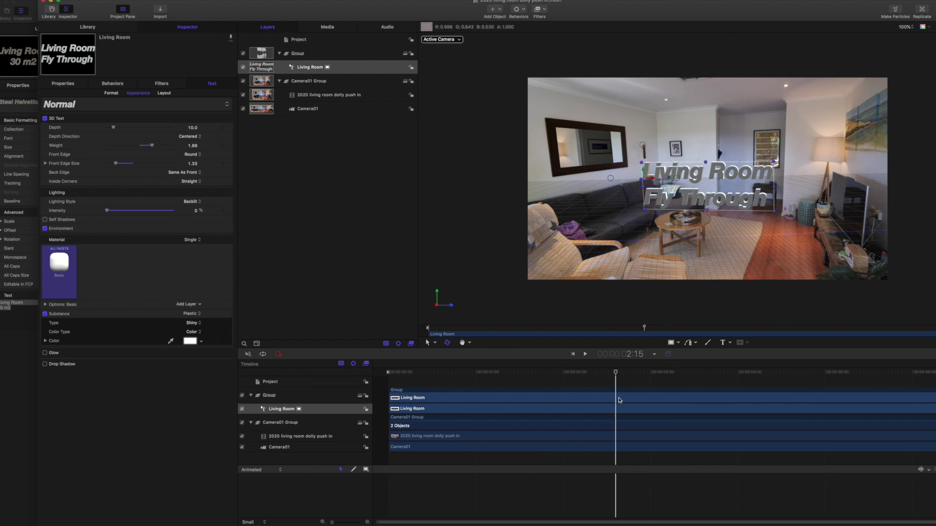
drag(614, 372, 547, 378)
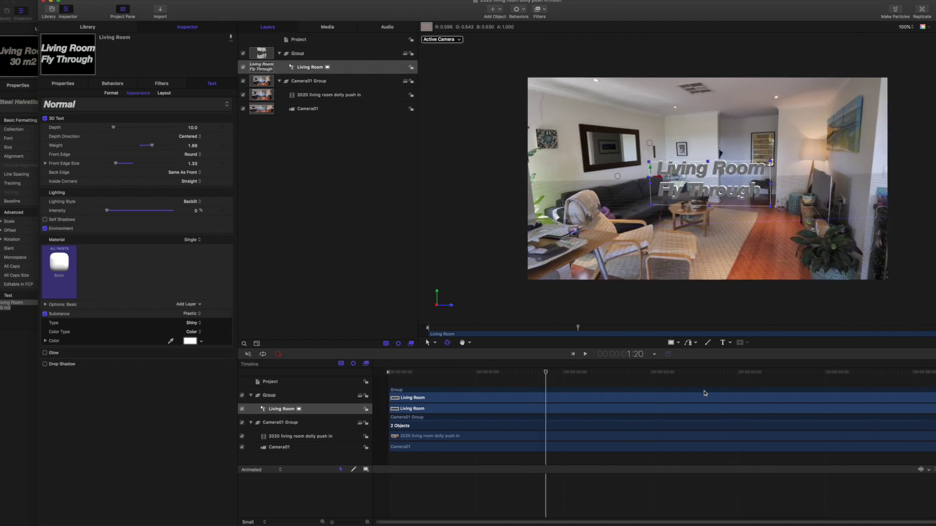